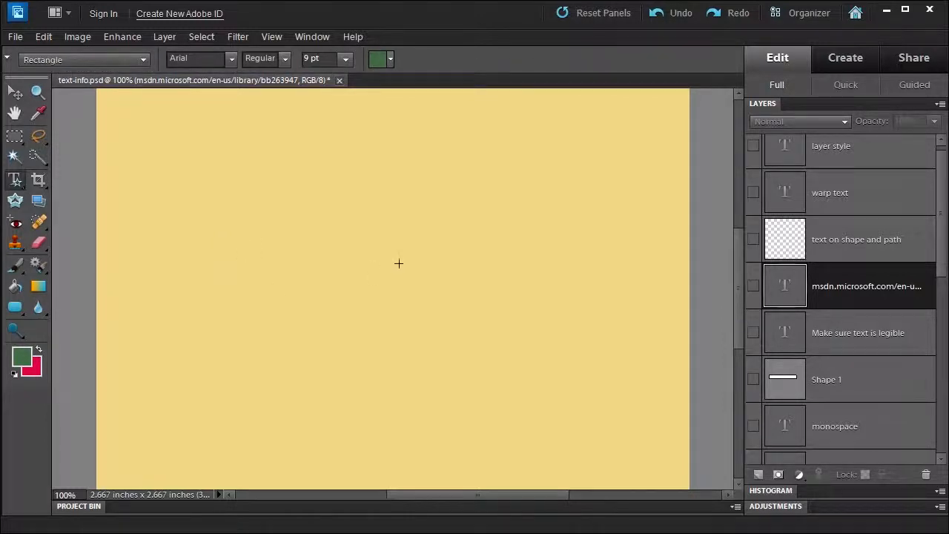
- Show the legible-text, shape and URL layers to view them, then hide all three again
click(753, 335)
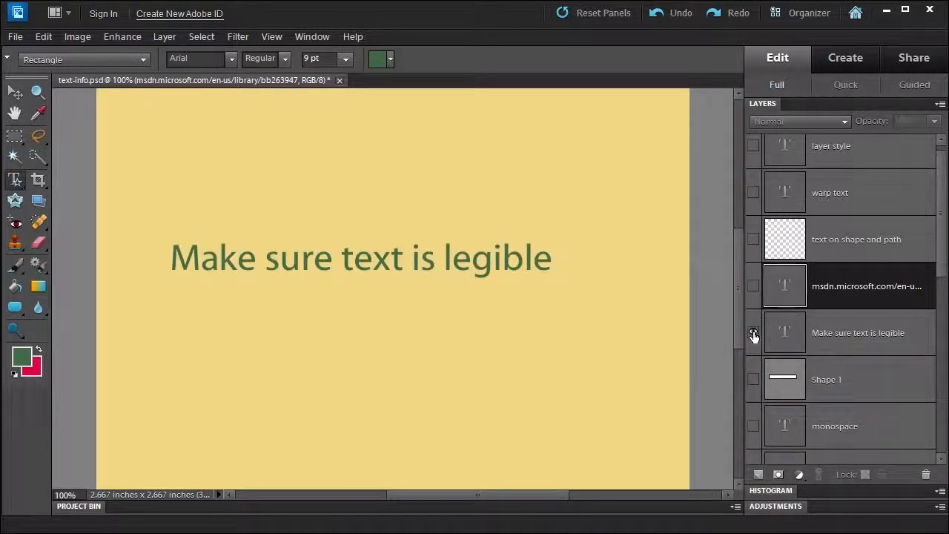
click(754, 381)
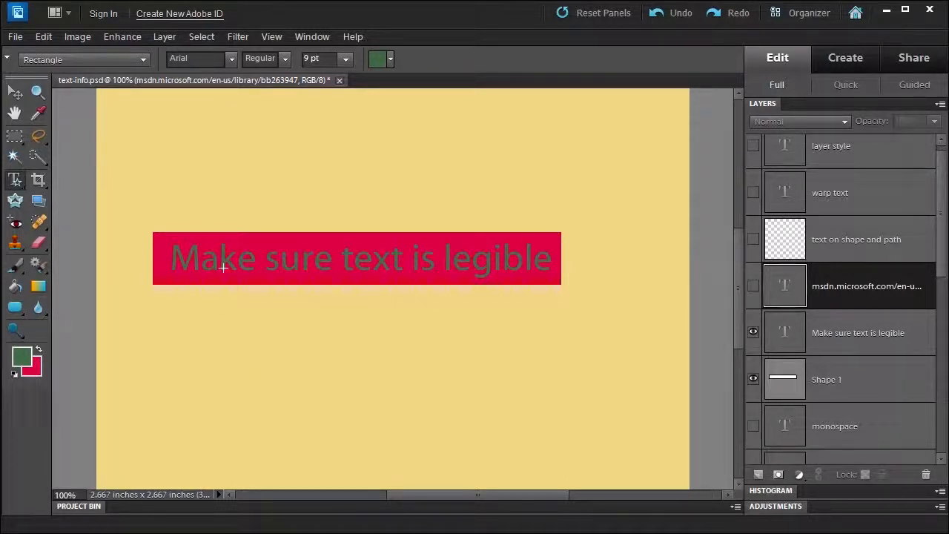
click(753, 286)
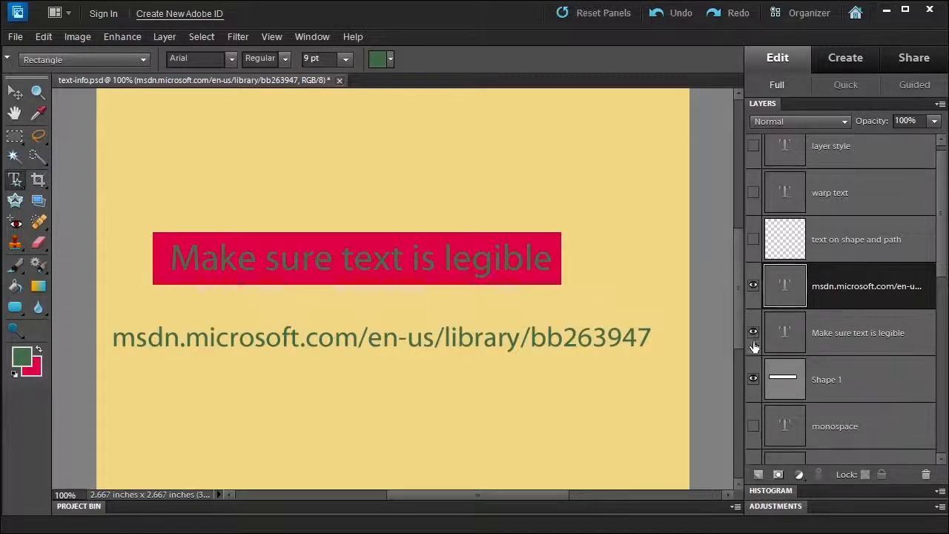
drag(753, 379, 752, 288)
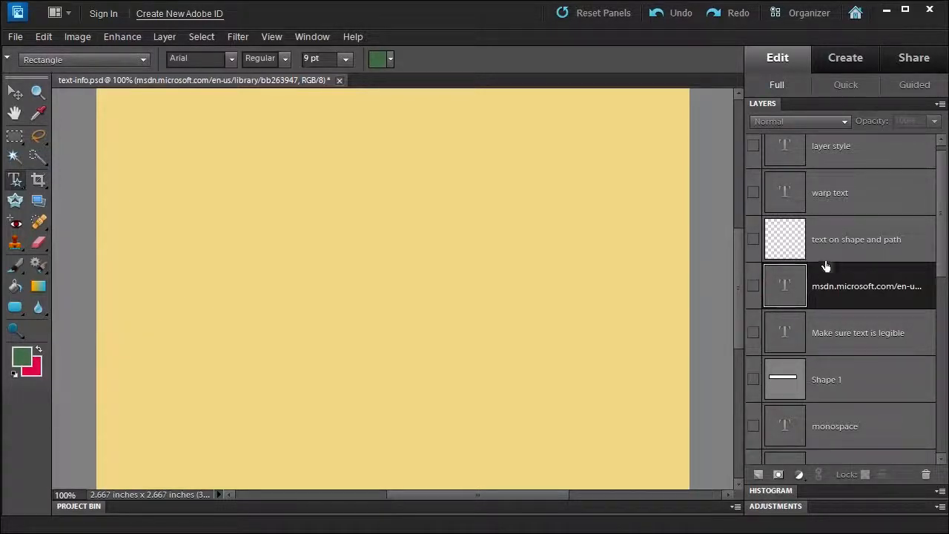
- Select and show the 'text on shape and path' layer and pick the Text on Shape Tool
click(836, 244)
click(752, 238)
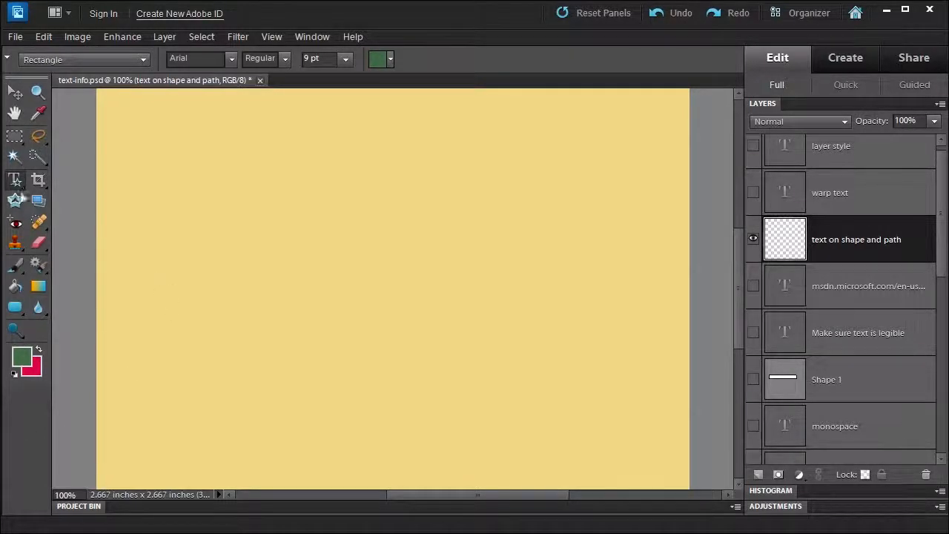
click(16, 182)
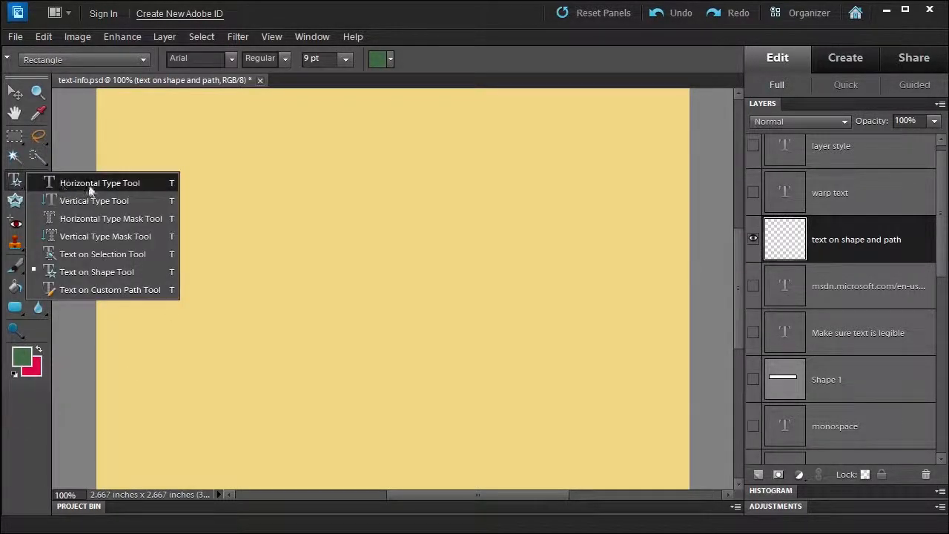
click(100, 273)
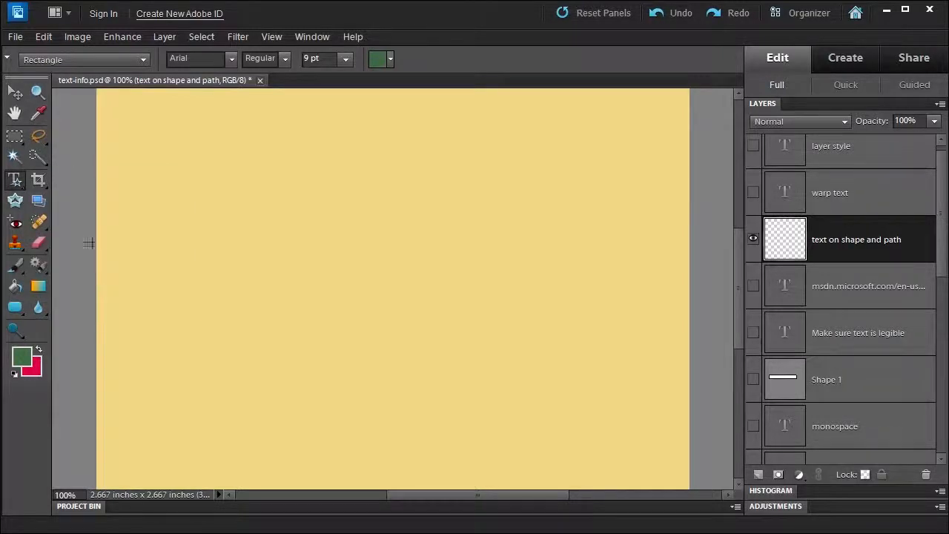
- Choose the Rectangle shape and draw a rectangle near the middle of the canvas
click(51, 56)
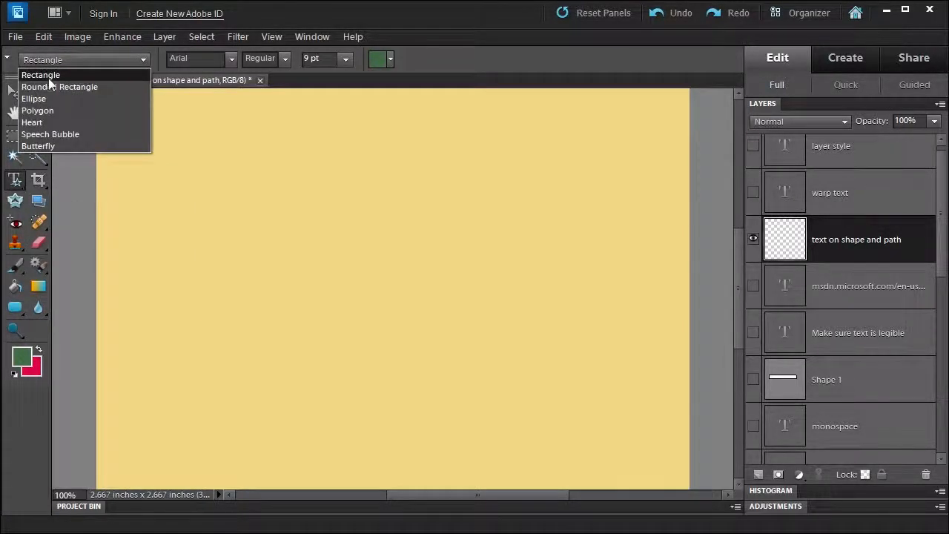
click(49, 76)
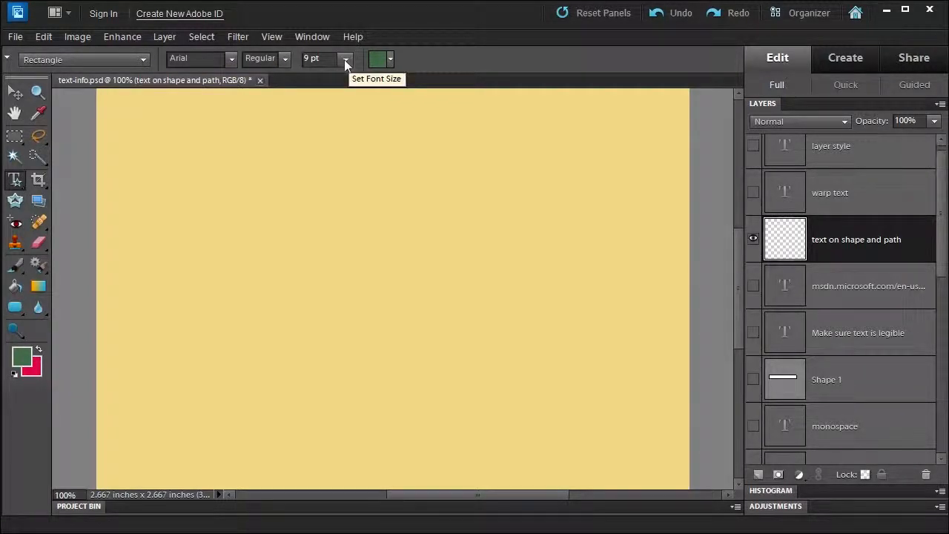
drag(299, 224, 468, 334)
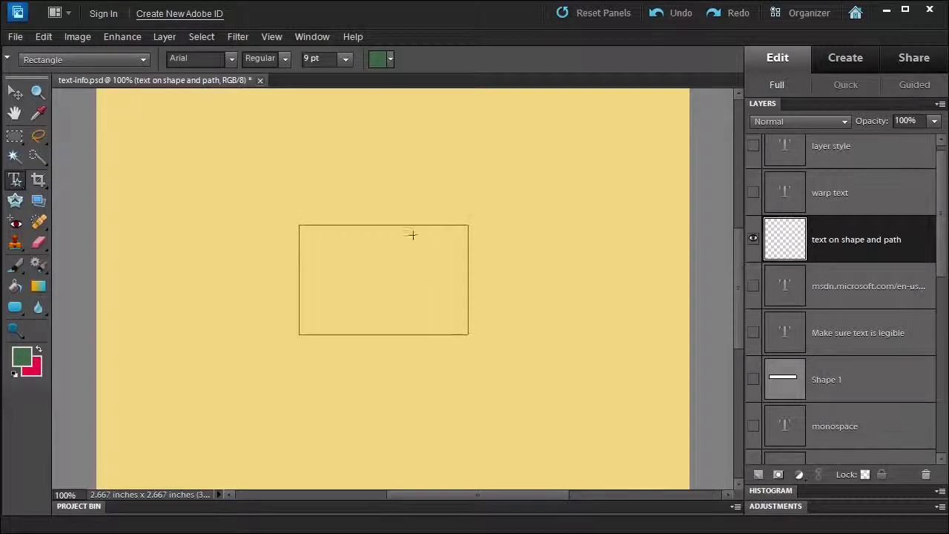
- Type 'I love rectangles because they cover all side' along the rectangle's edge and commit the text
click(312, 221)
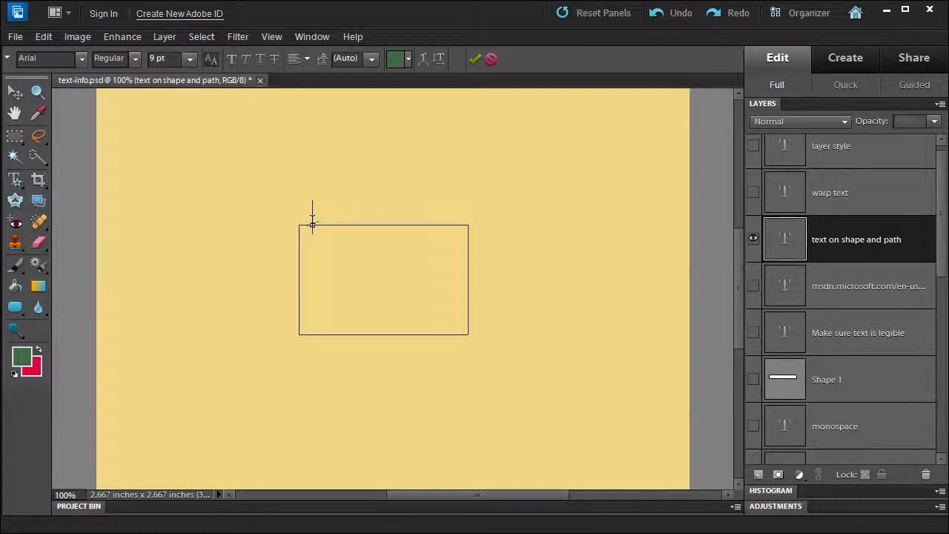
text(I love rectangle)
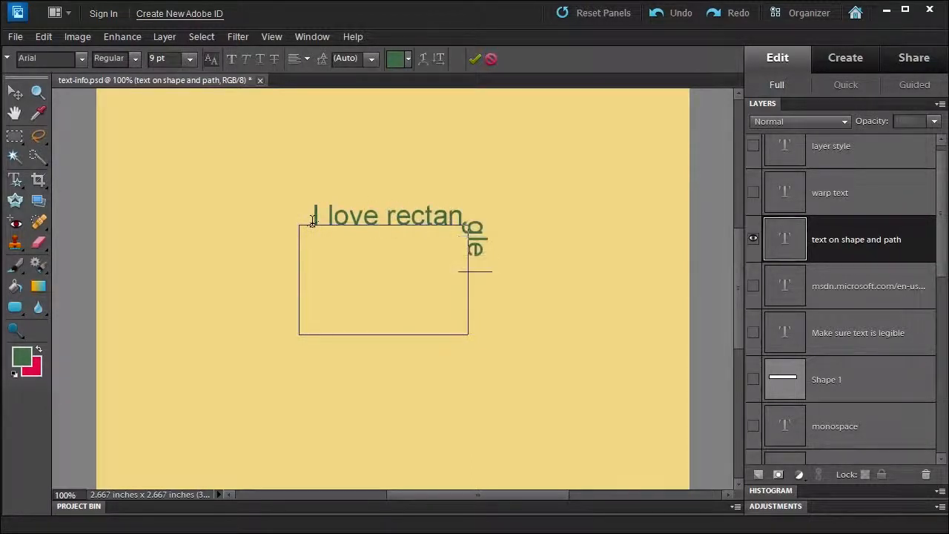
text(s because)
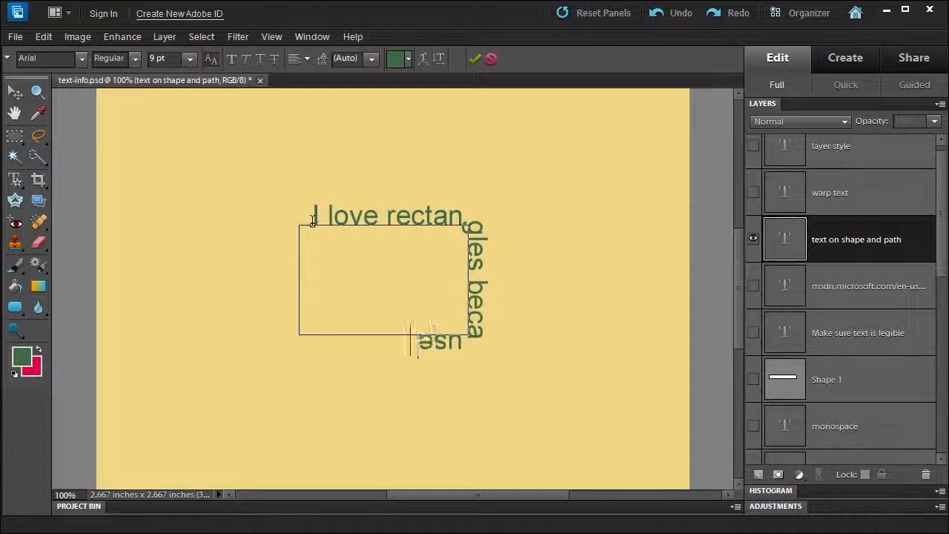
text( they cover)
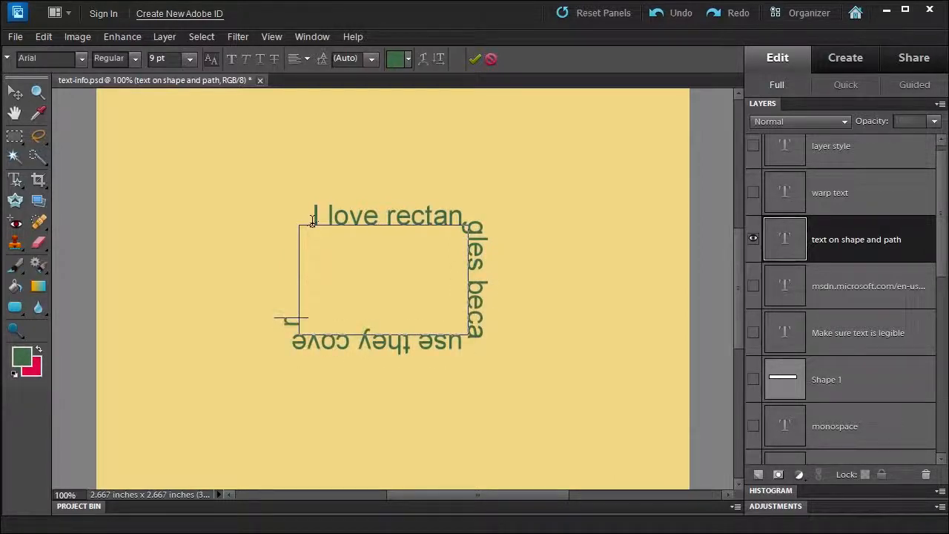
text( all side)
click(475, 60)
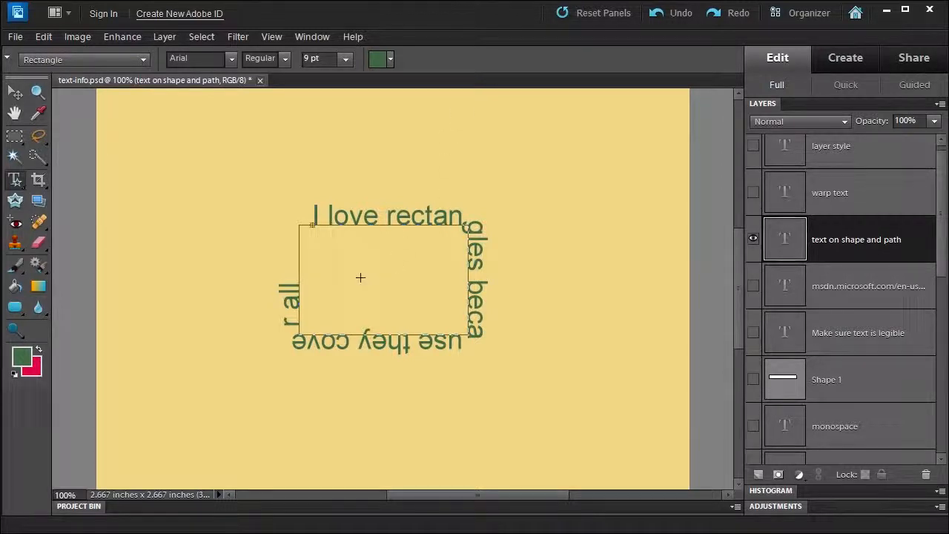
- Slide the text's starting point a little further along the rectangle path and commit
click(312, 221)
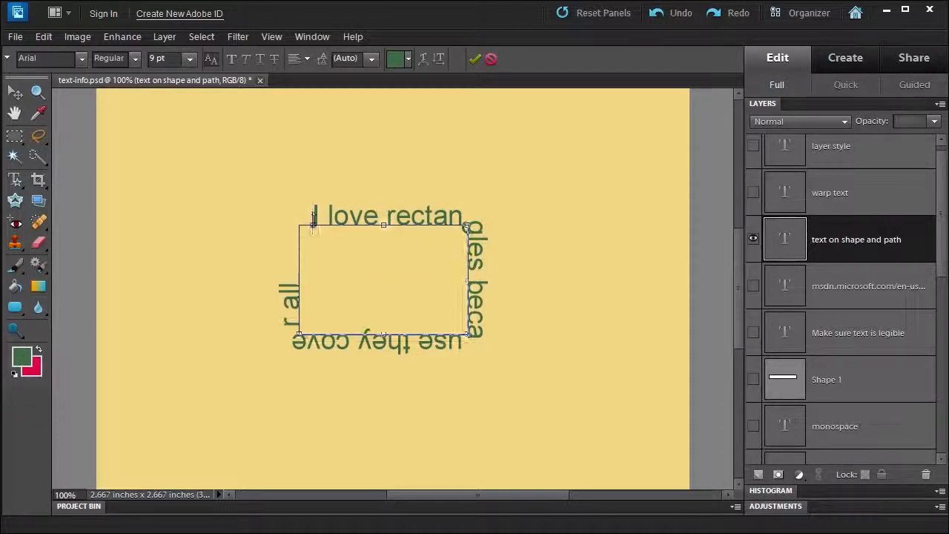
mouse_move(312, 221)
mouse_down()
mouse_move(373, 220)
mouse_move(334, 223)
mouse_up()
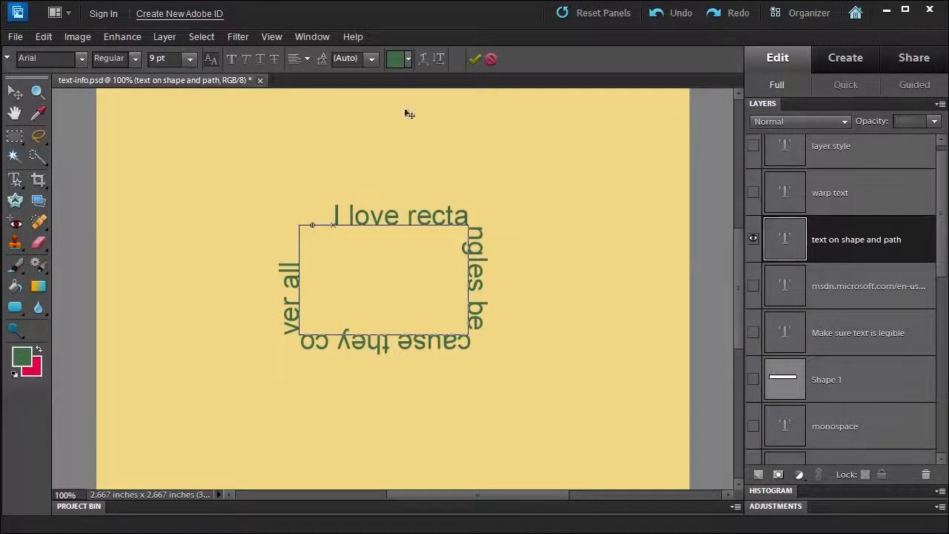
click(472, 58)
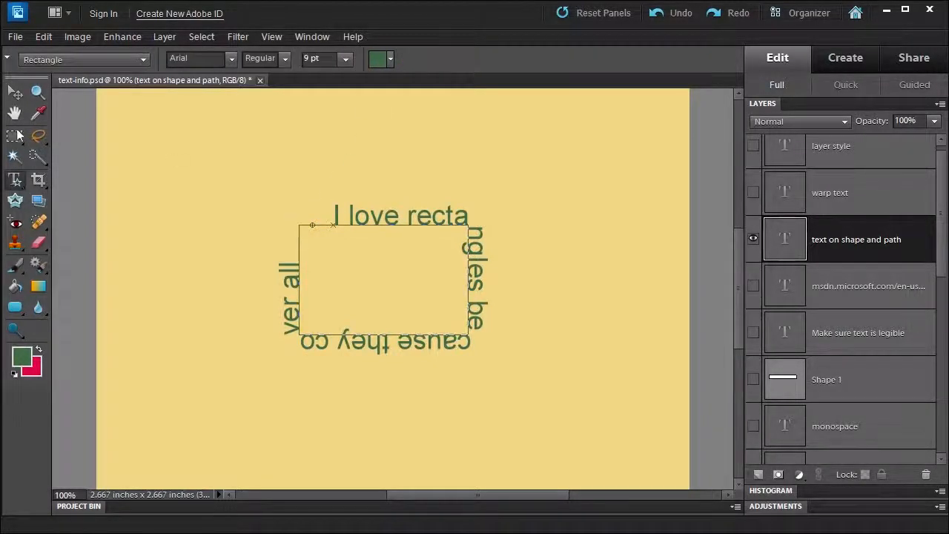
- Nudge the rectangle text slightly downward with the Move tool
click(16, 92)
mouse_move(370, 256)
mouse_down()
mouse_move(415, 233)
mouse_move(260, 277)
mouse_move(393, 219)
mouse_move(366, 265)
mouse_up()
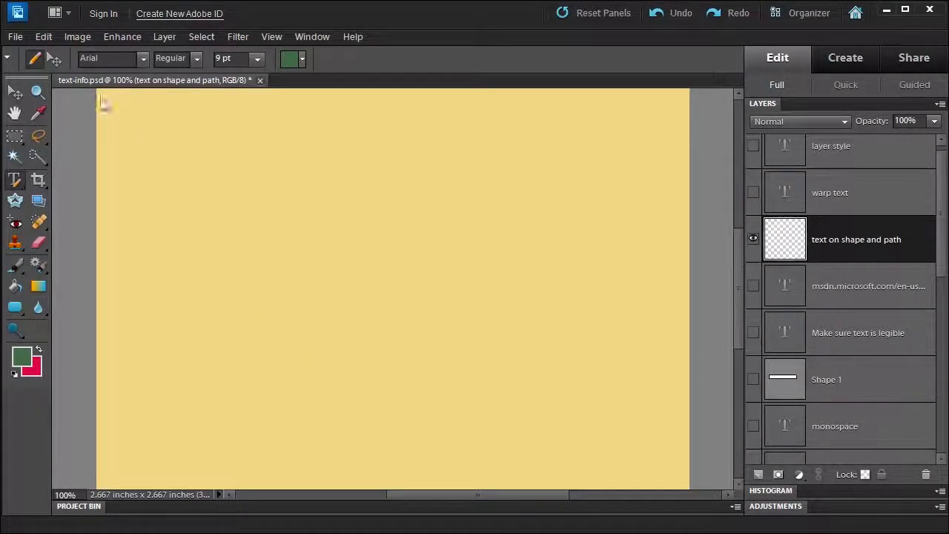
- Draw a freehand looping path across the canvas with the Text on Custom Path Tool and confirm it
click(15, 182)
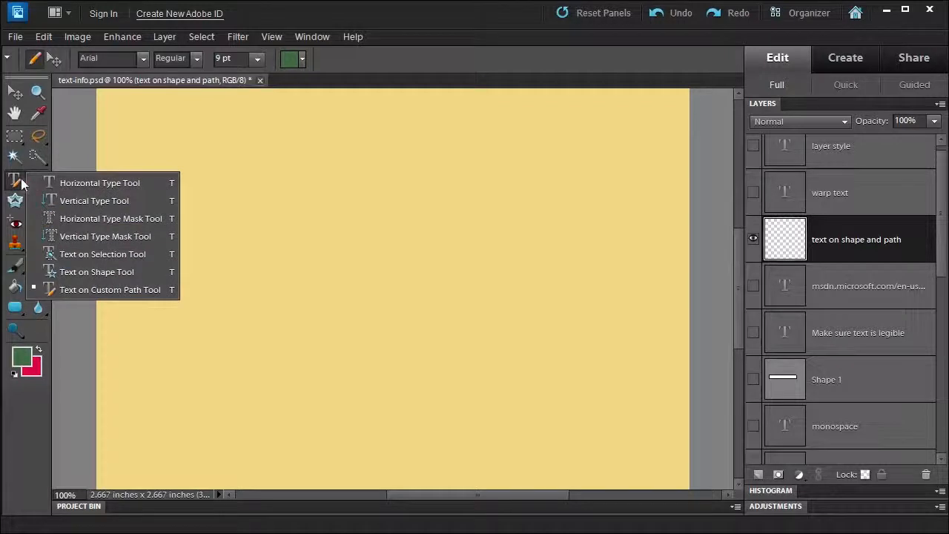
click(69, 290)
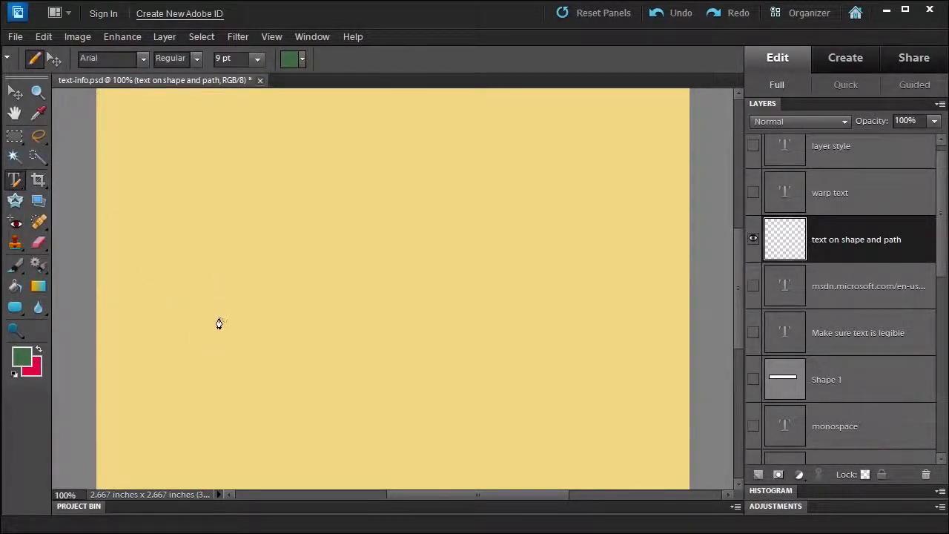
mouse_move(204, 322)
mouse_down()
mouse_move(330, 337)
mouse_move(388, 324)
mouse_move(389, 190)
mouse_move(368, 185)
mouse_move(300, 235)
mouse_move(304, 284)
mouse_move(379, 337)
mouse_move(508, 345)
mouse_up()
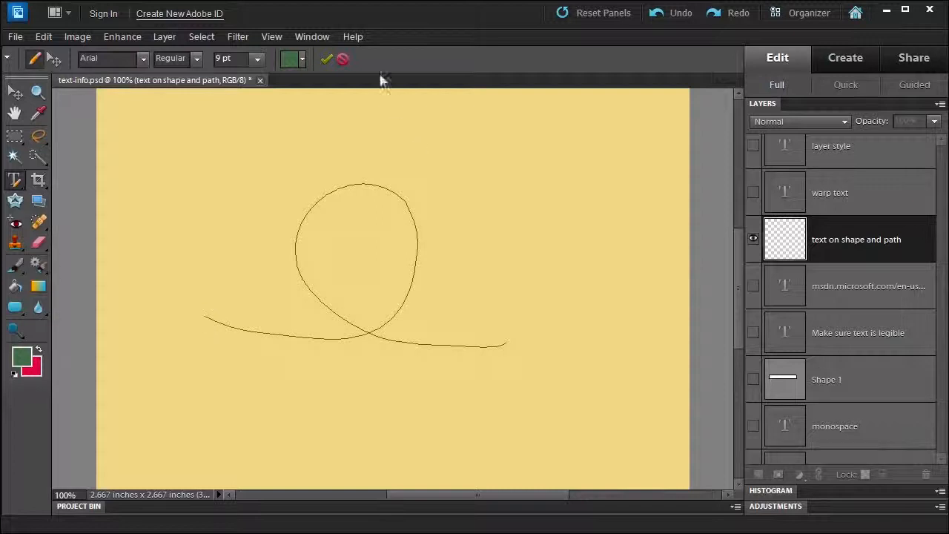
click(327, 60)
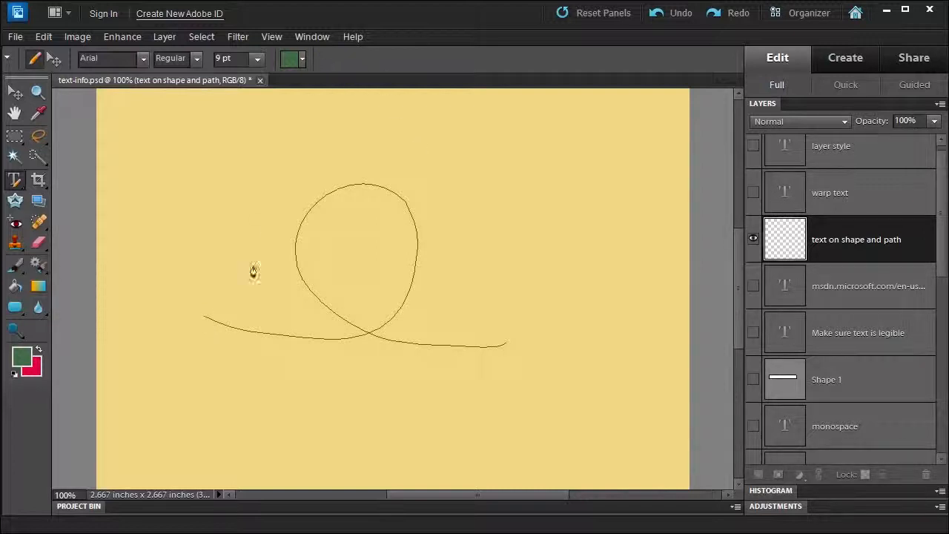
- Type 'I love loops i love loops' along the looping path from its start and commit the text
click(221, 319)
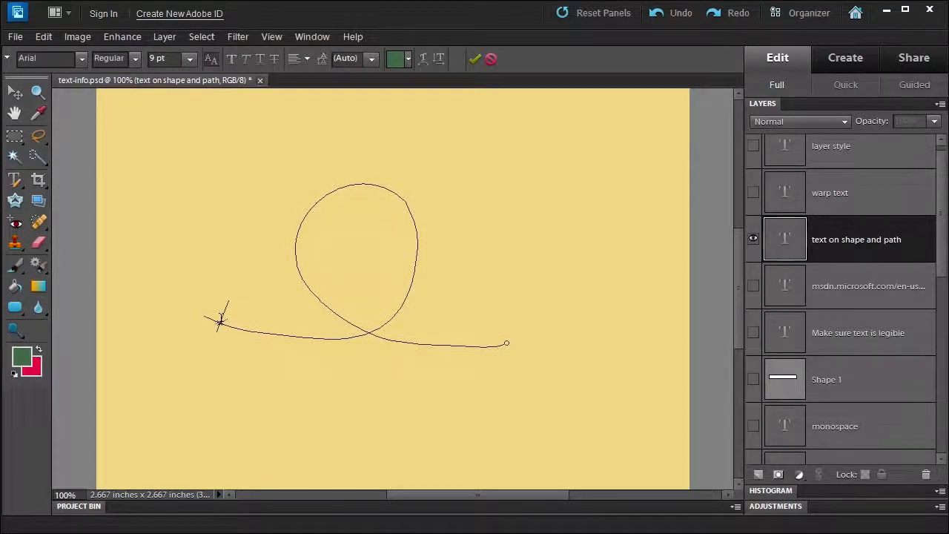
text(I love )
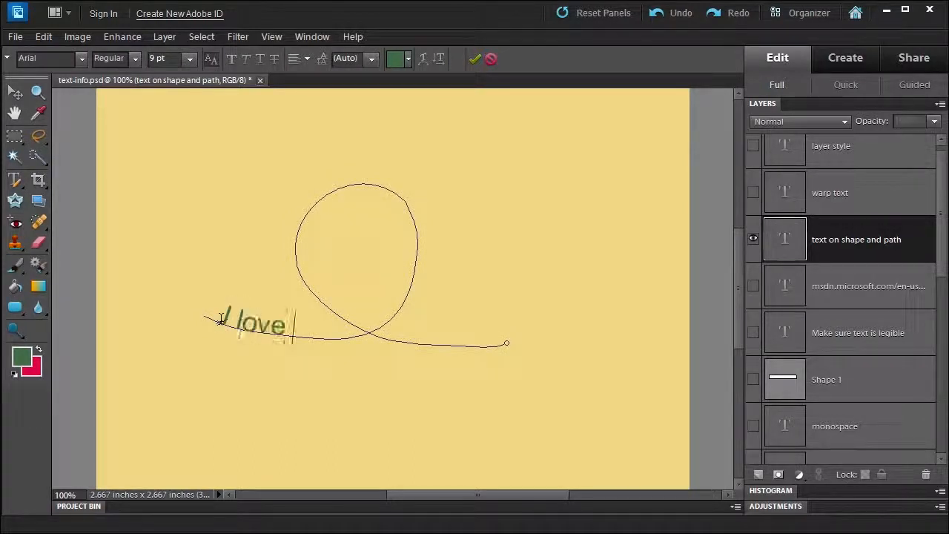
text(loop)
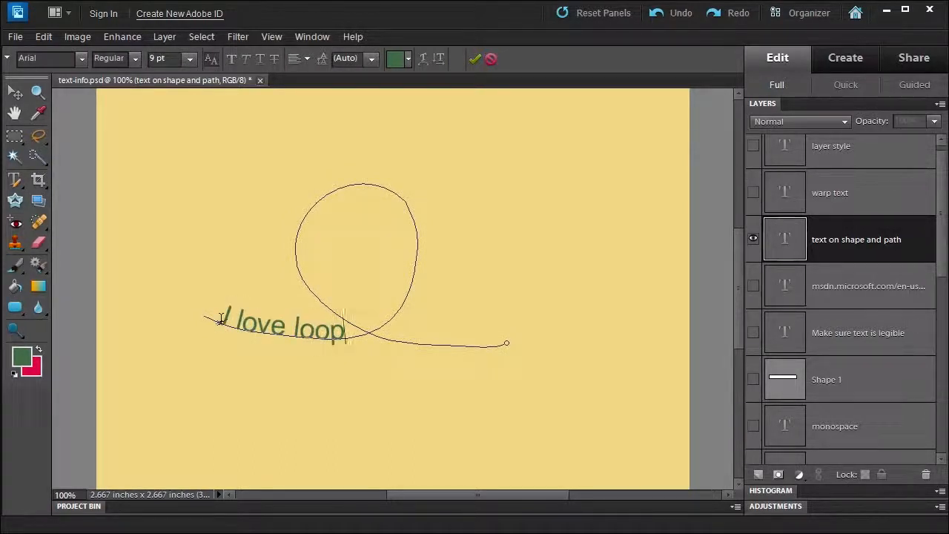
text(s i love)
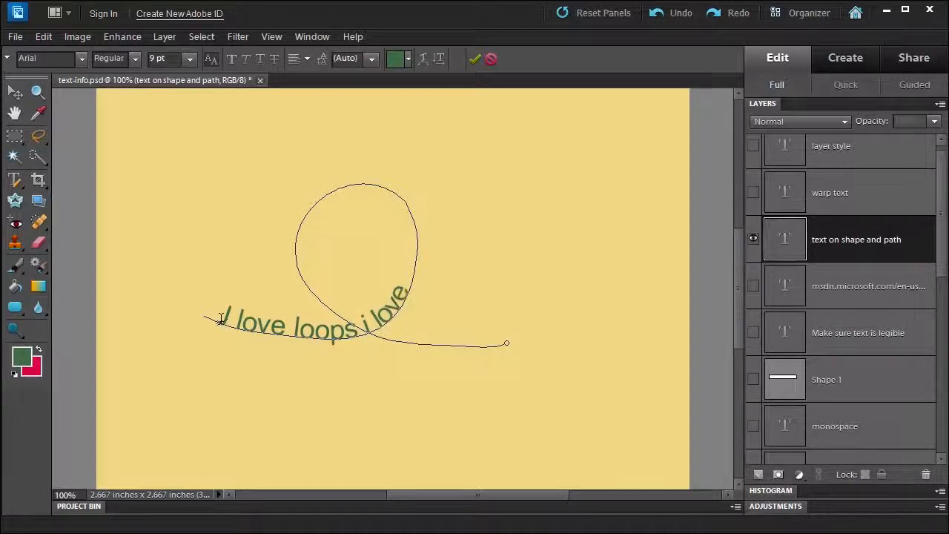
text( loops)
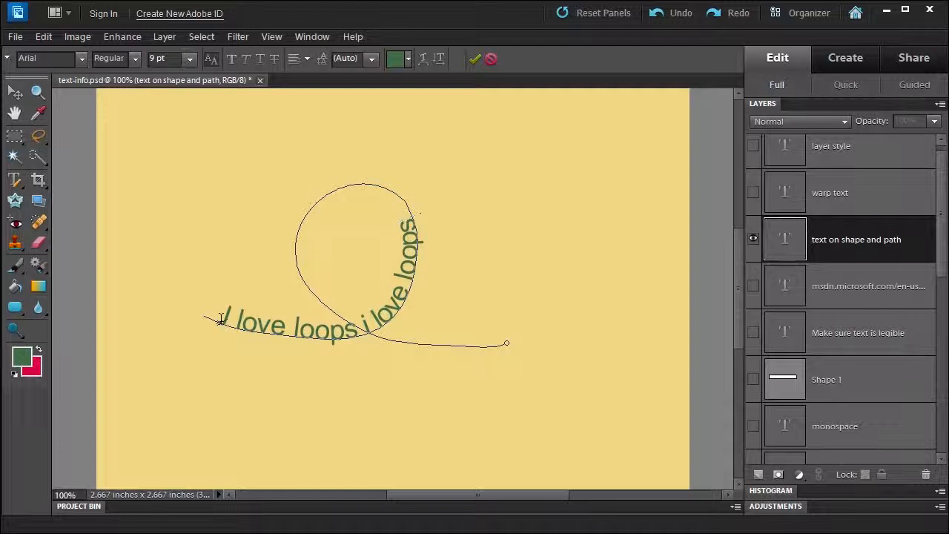
click(477, 59)
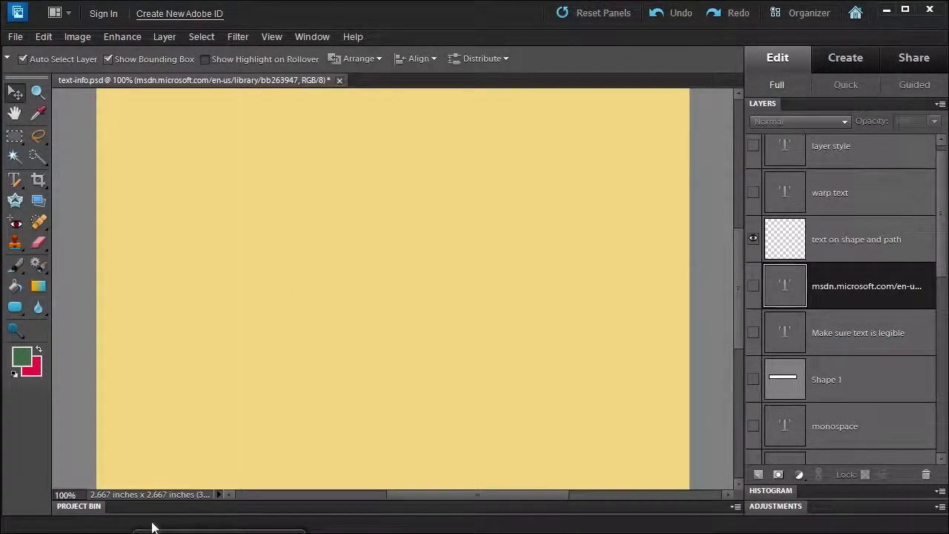
- Open search_sculpture_women_2.tif from the chapter-03 folder in the Organizer into the Photoshop Elements Editor
click(152, 523)
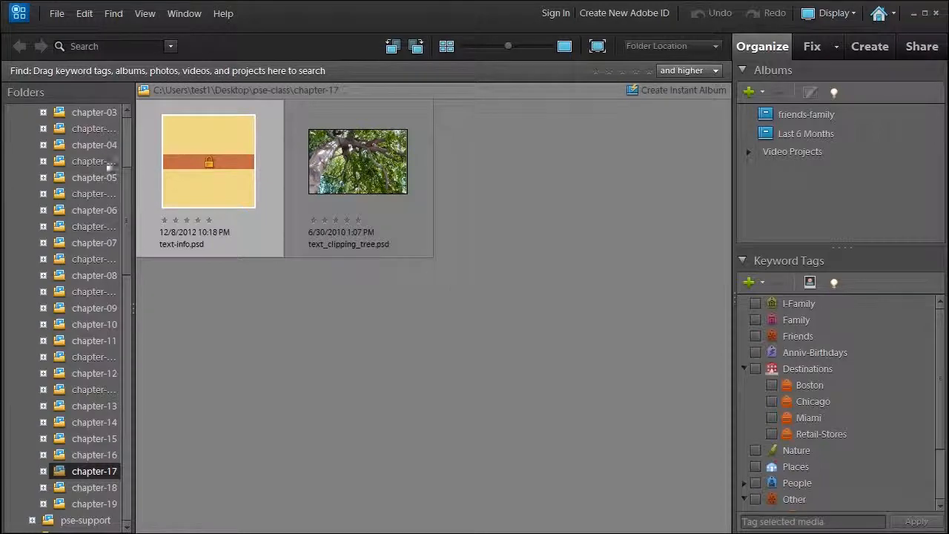
scroll(128, 179, up, 2)
click(100, 146)
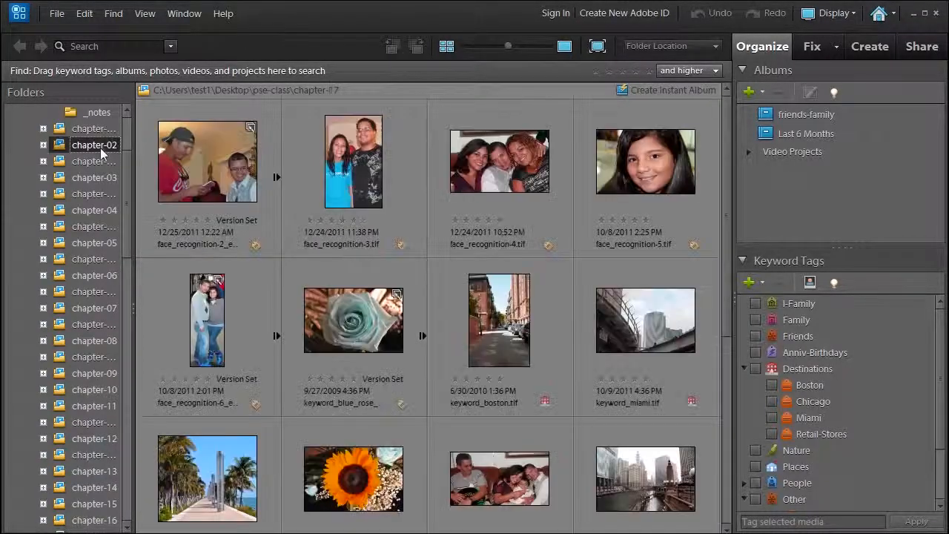
click(92, 177)
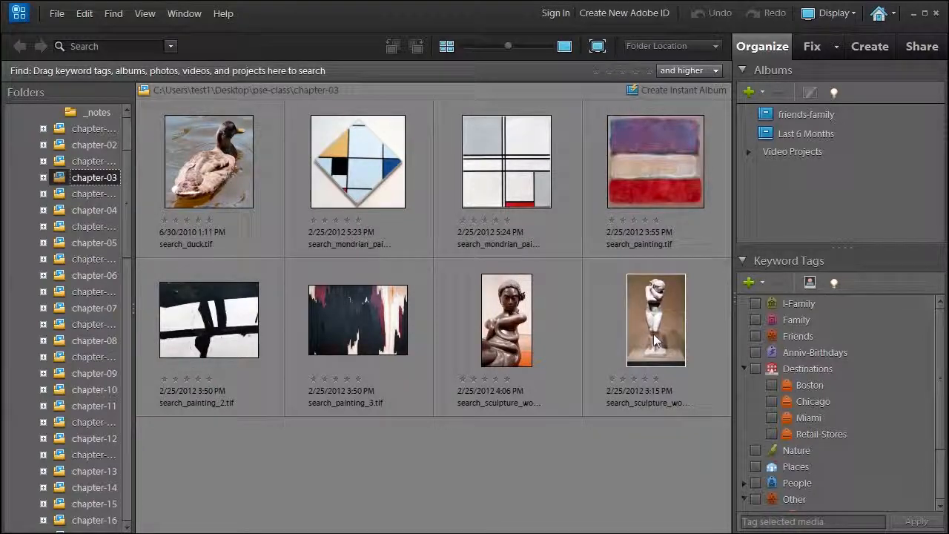
right_click(654, 339)
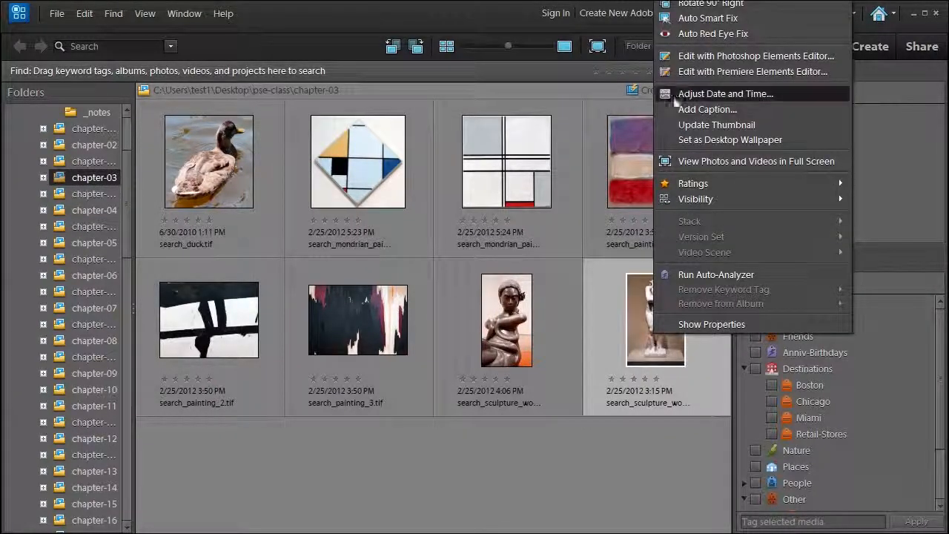
click(676, 57)
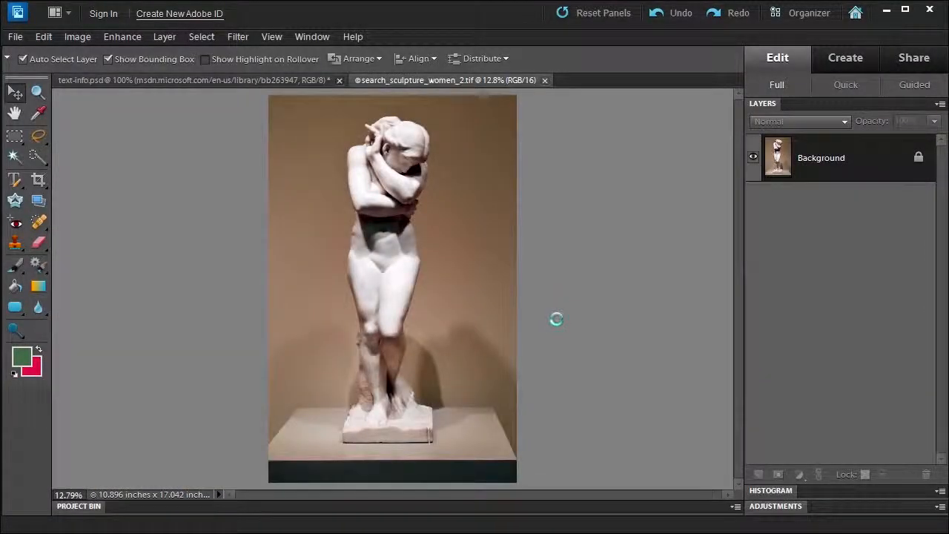
- Outline the sculpture with the Text on Selection Tool, confirm the path, and add 'I love sculptures' along it near the head
click(16, 184)
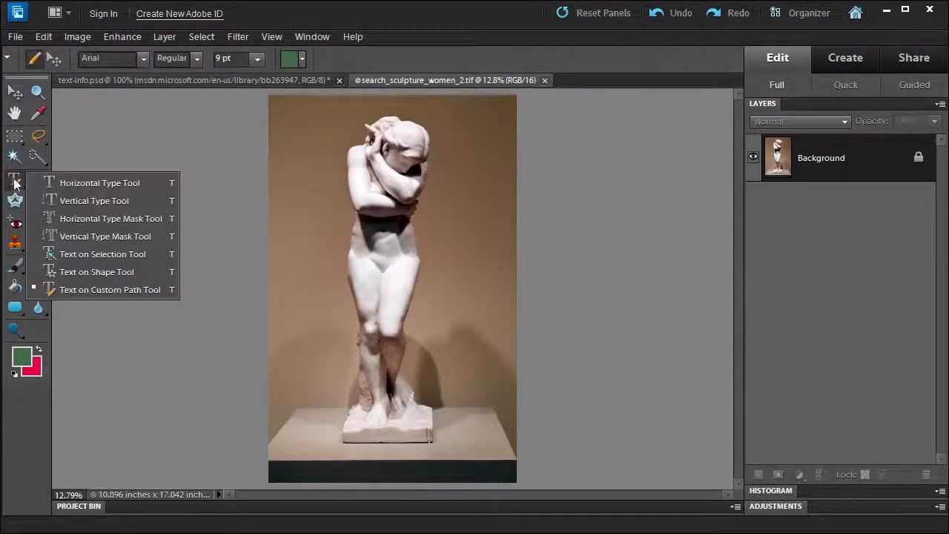
click(94, 254)
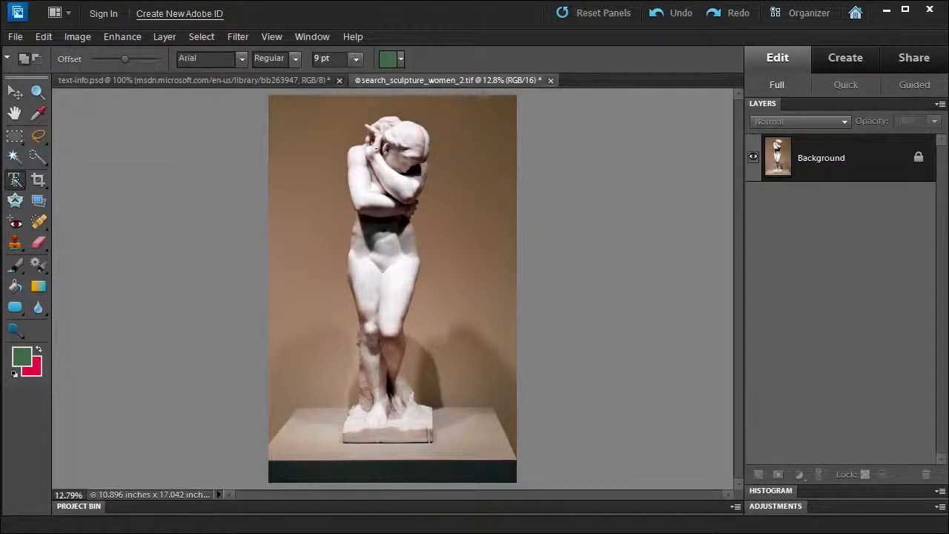
mouse_move(384, 137)
mouse_down()
mouse_move(382, 126)
mouse_move(408, 132)
mouse_move(404, 185)
mouse_move(368, 245)
mouse_move(360, 330)
mouse_move(370, 415)
mouse_up()
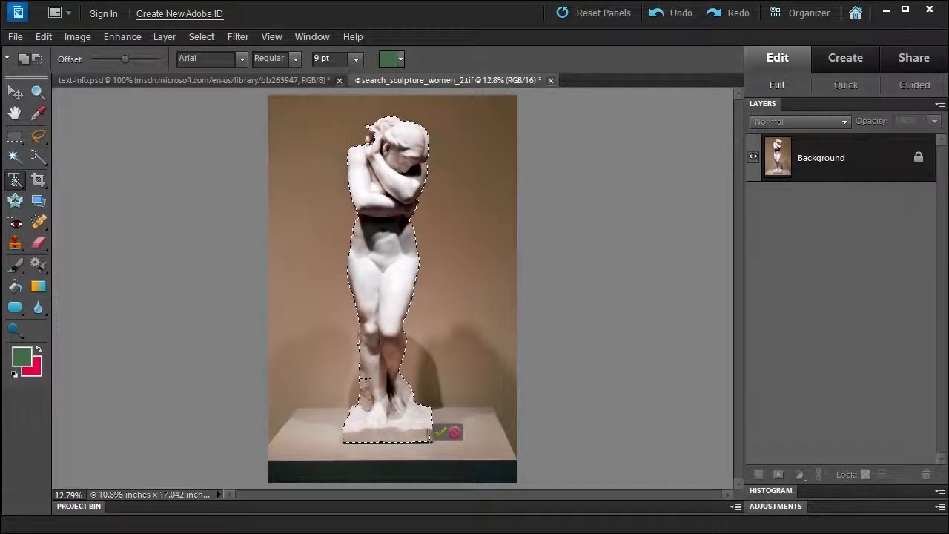
click(439, 432)
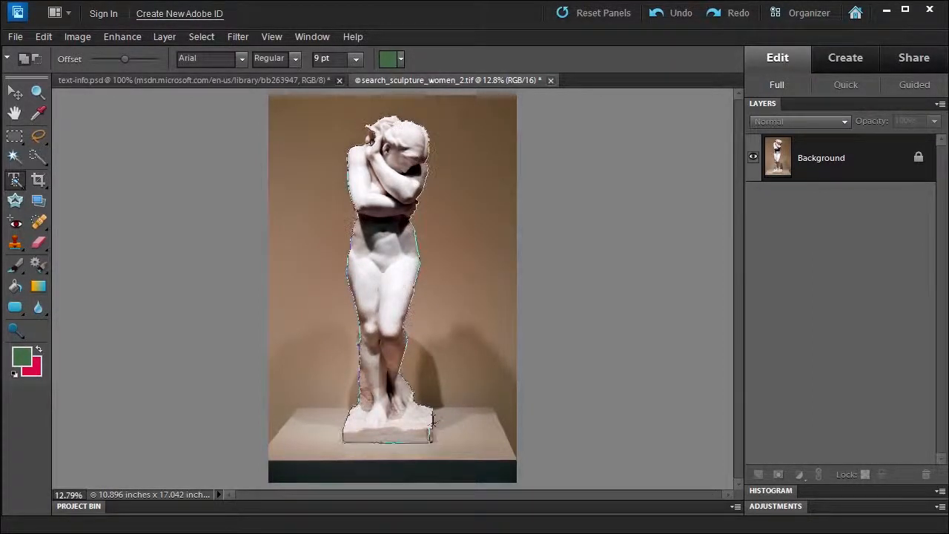
click(417, 119)
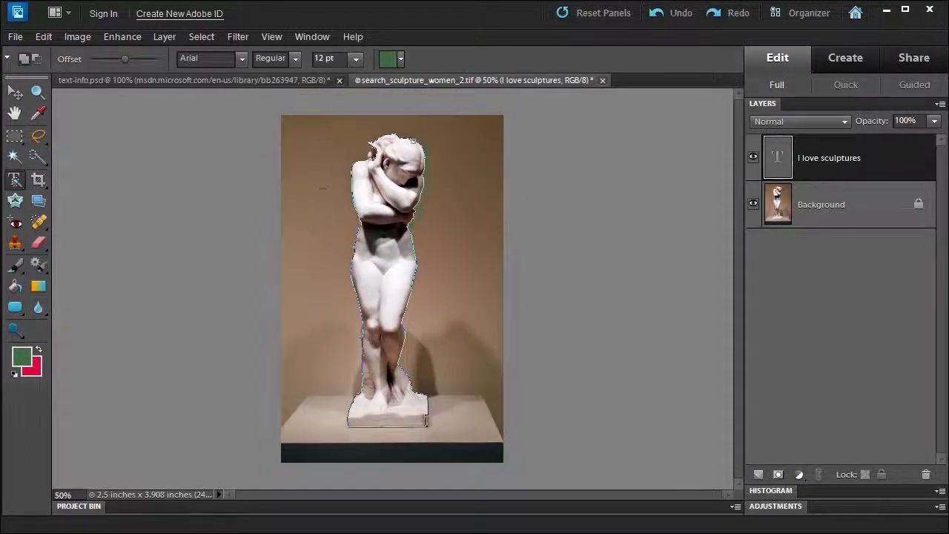
- Change the text color to Pastel Yellow
click(399, 58)
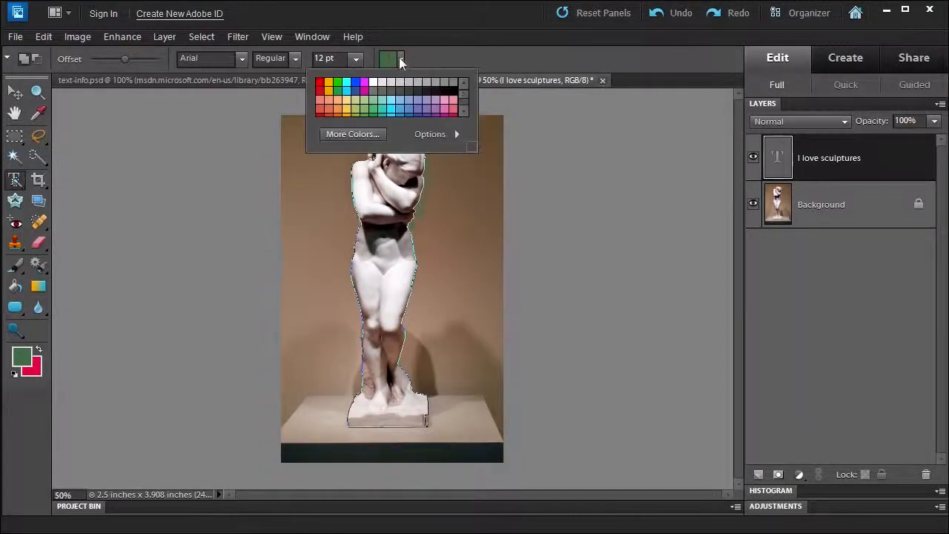
click(348, 100)
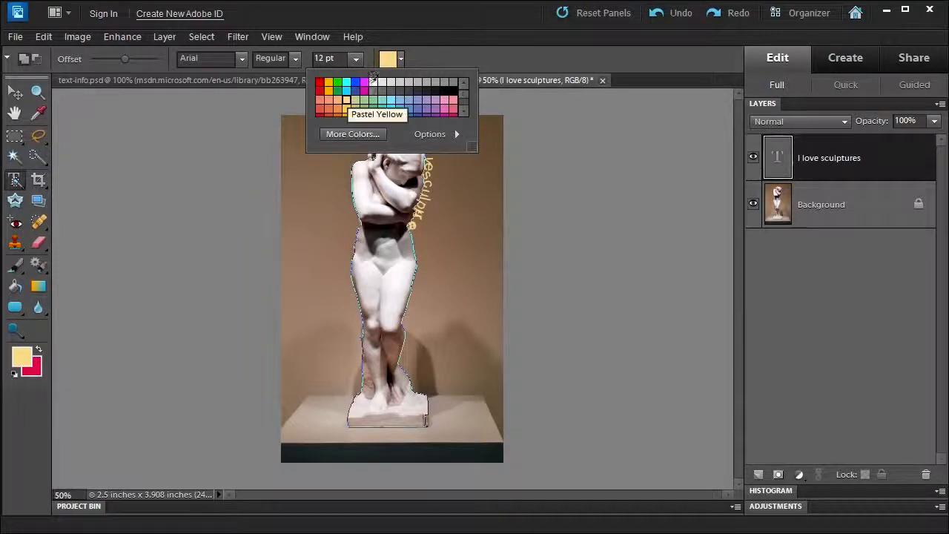
click(428, 50)
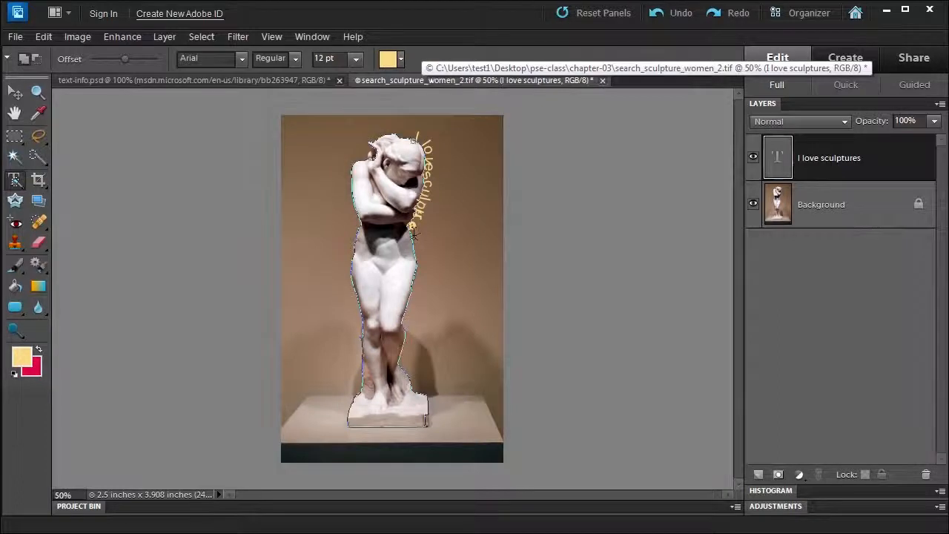
- Start new text lower on the sculpture's outline path and type 'I love sculpture'
click(413, 234)
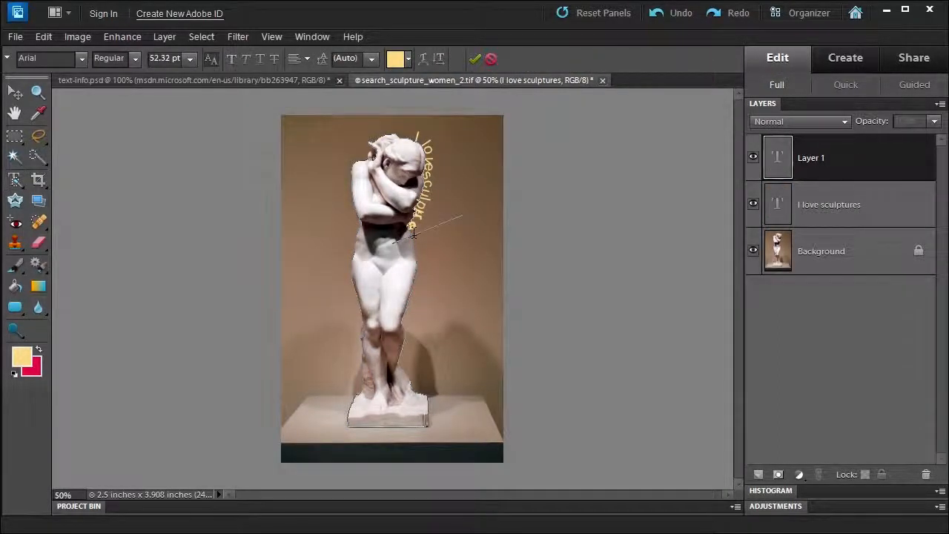
text(I love)
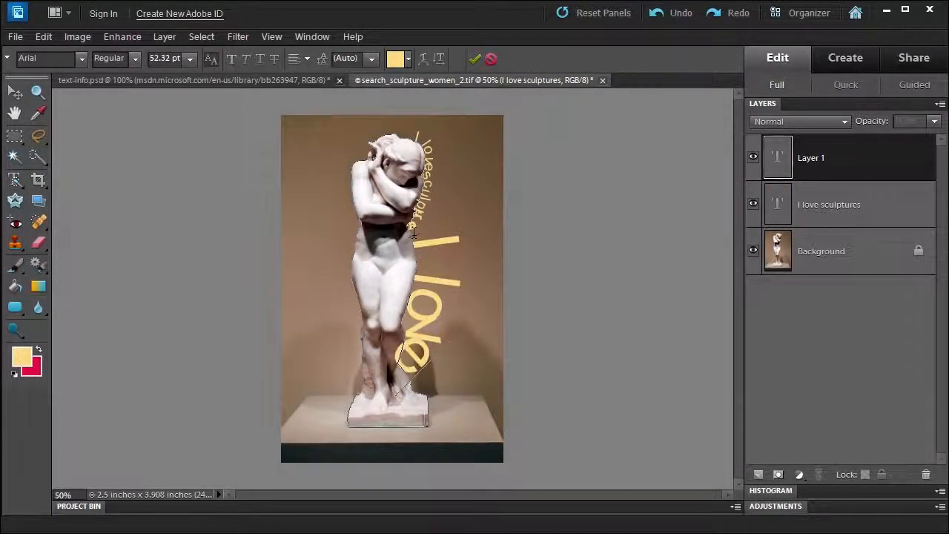
text( scul)
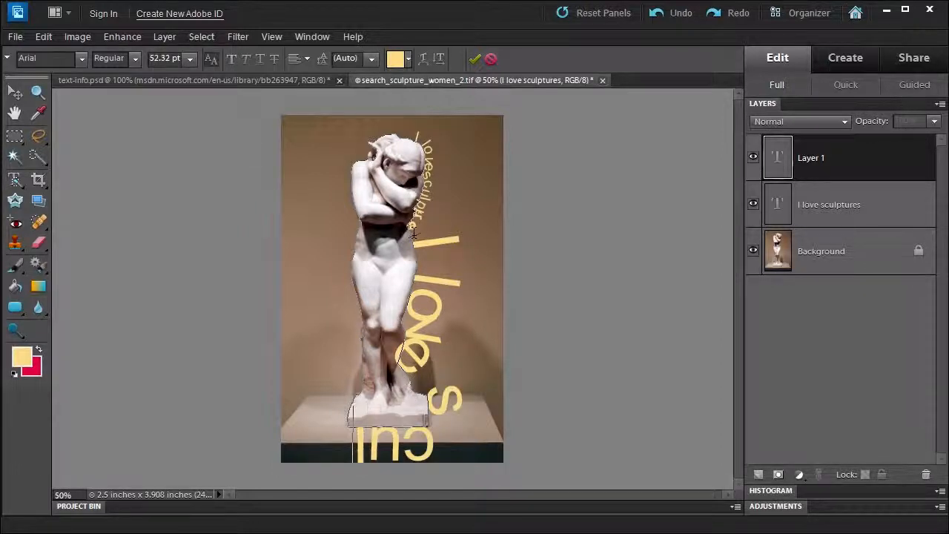
text(pture)
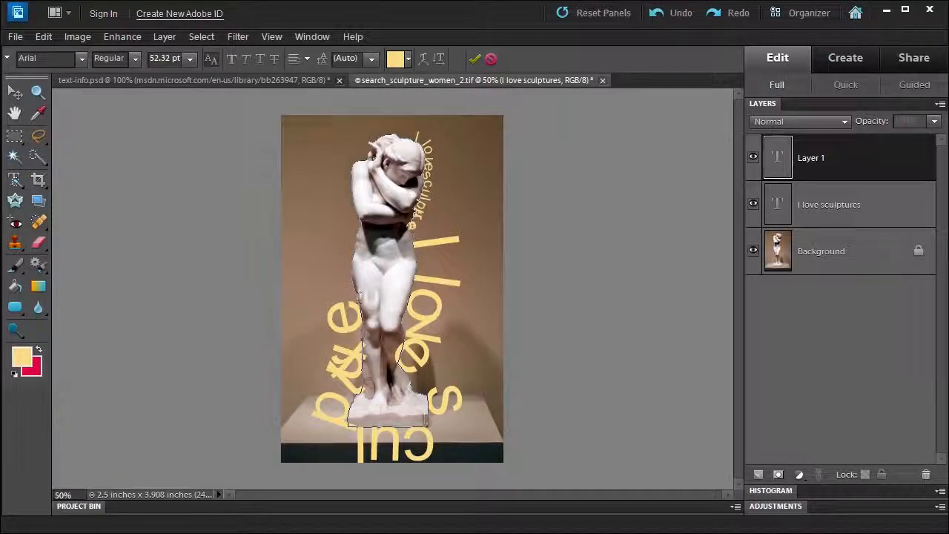
- Select all of the new text, set its size to 12 pt, and commit it
drag(359, 298, 427, 430)
click(359, 298)
key(ctrl+a)
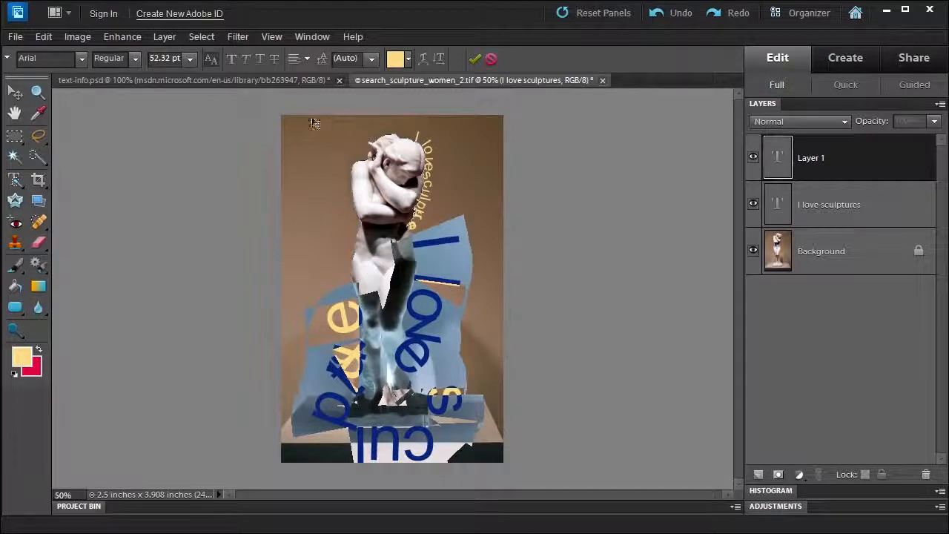
click(190, 57)
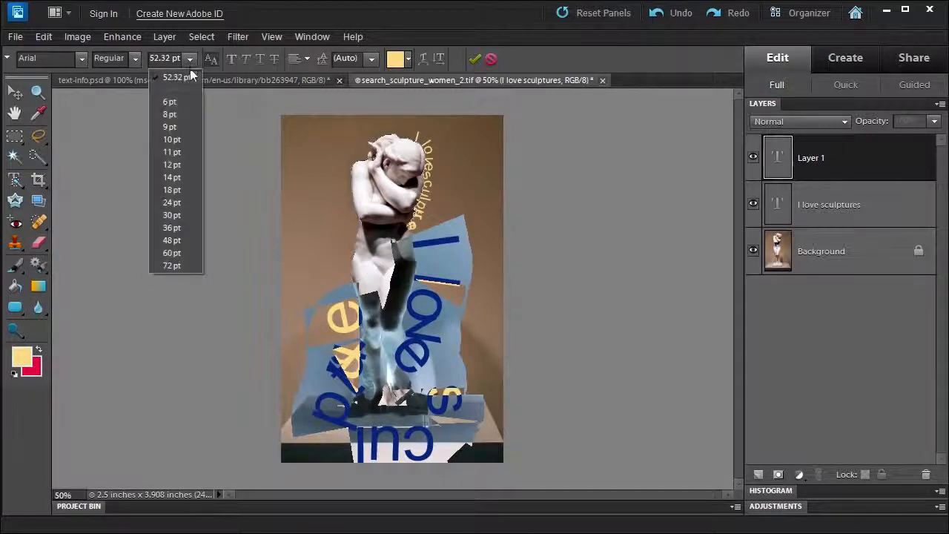
click(172, 165)
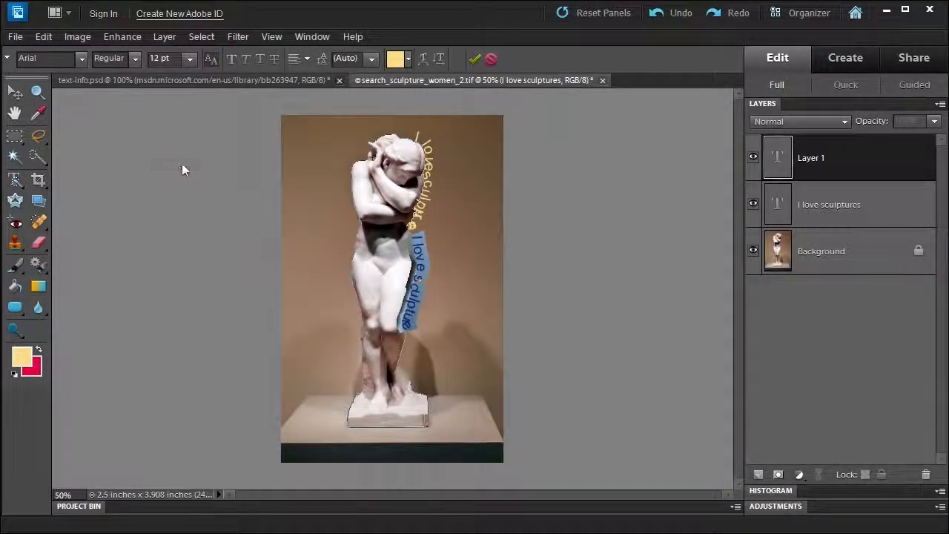
click(476, 58)
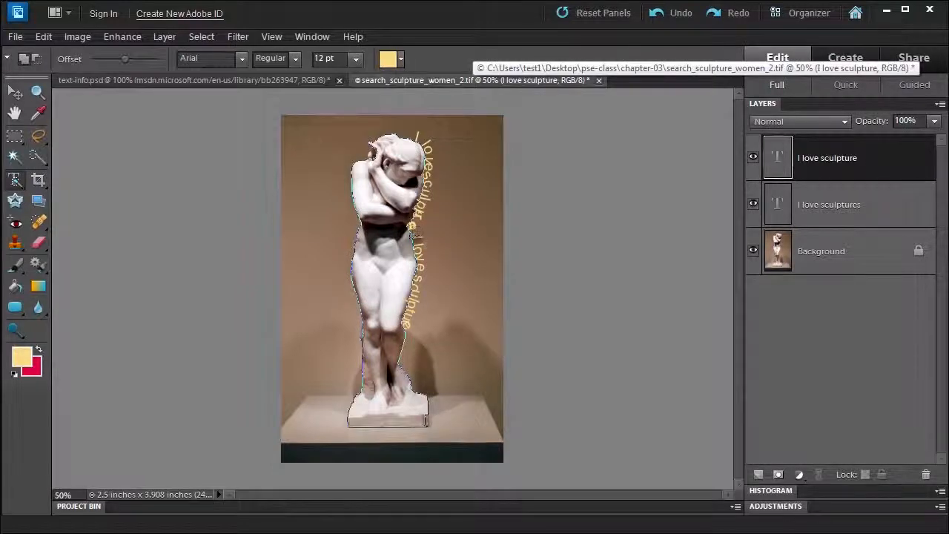